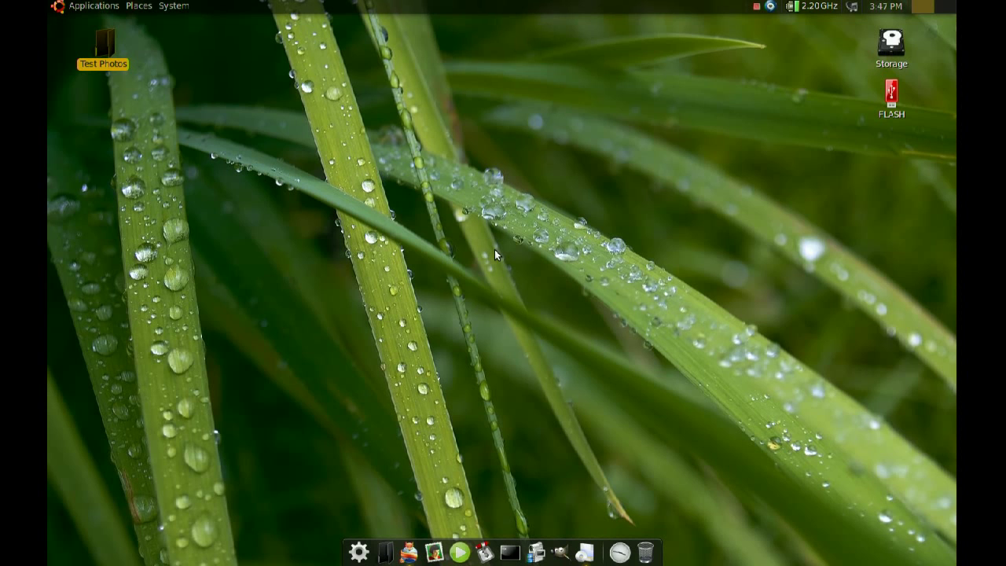
- Close the package manager showing the testdisk package and check the contents of the FLASH drive
click(586, 551)
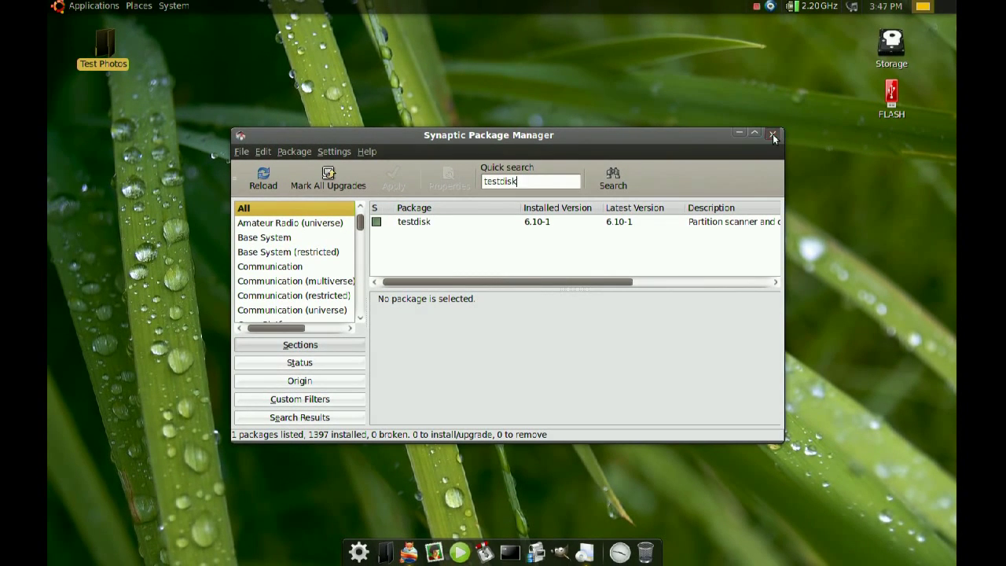
click(936, 35)
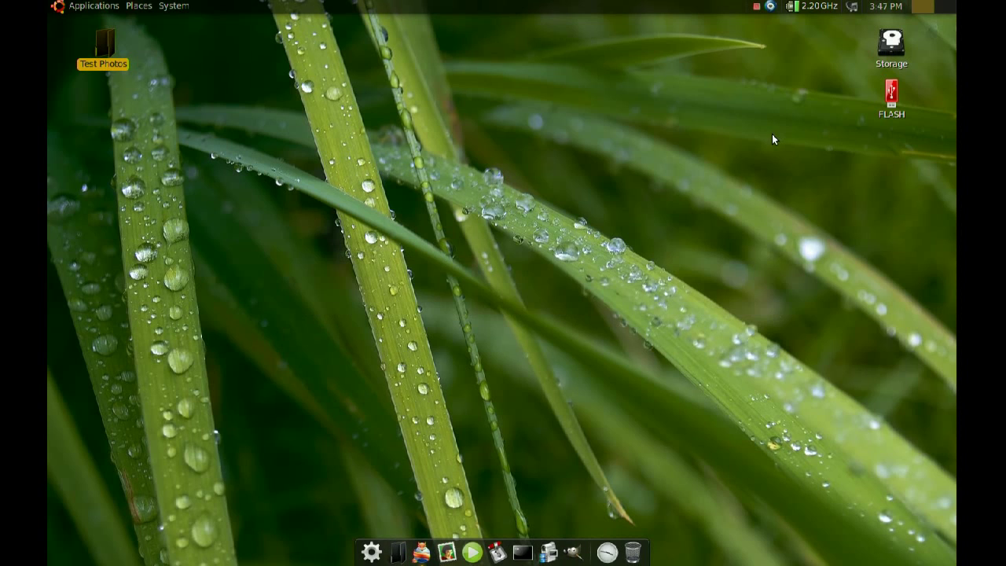
click(888, 99)
double_click(888, 99)
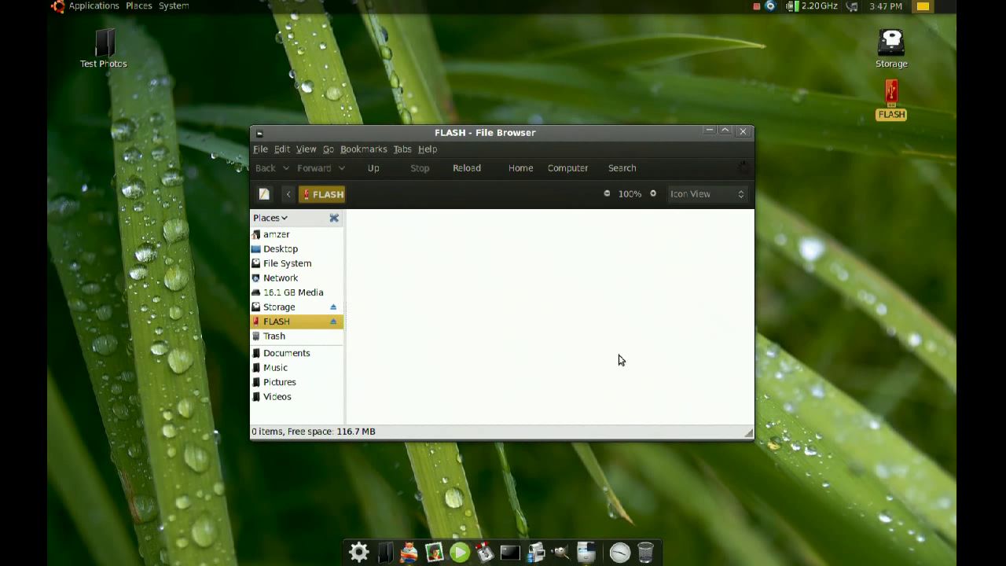
click(742, 131)
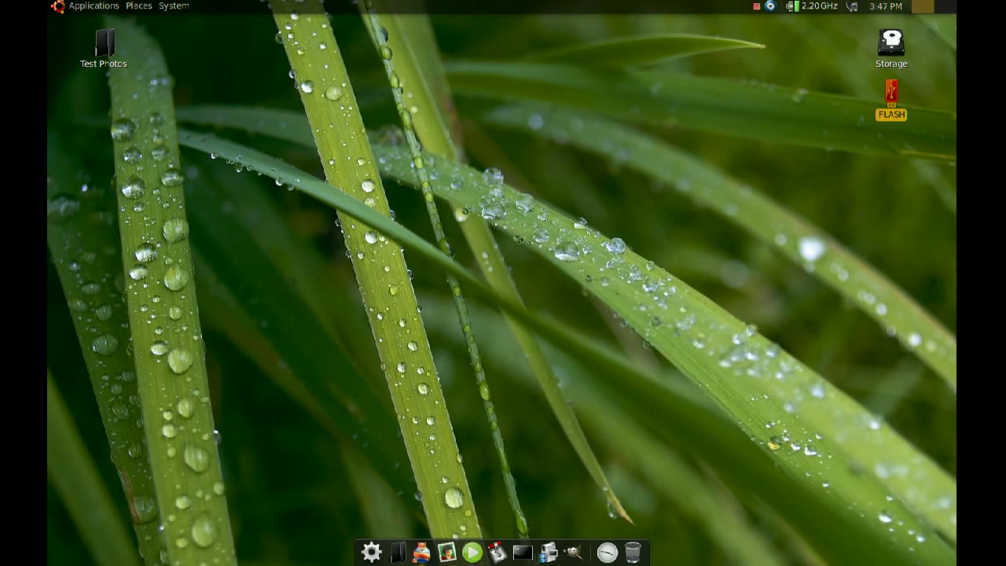
- Copy all the photos in the Test Photos folder on the desktop
click(107, 43)
double_click(107, 43)
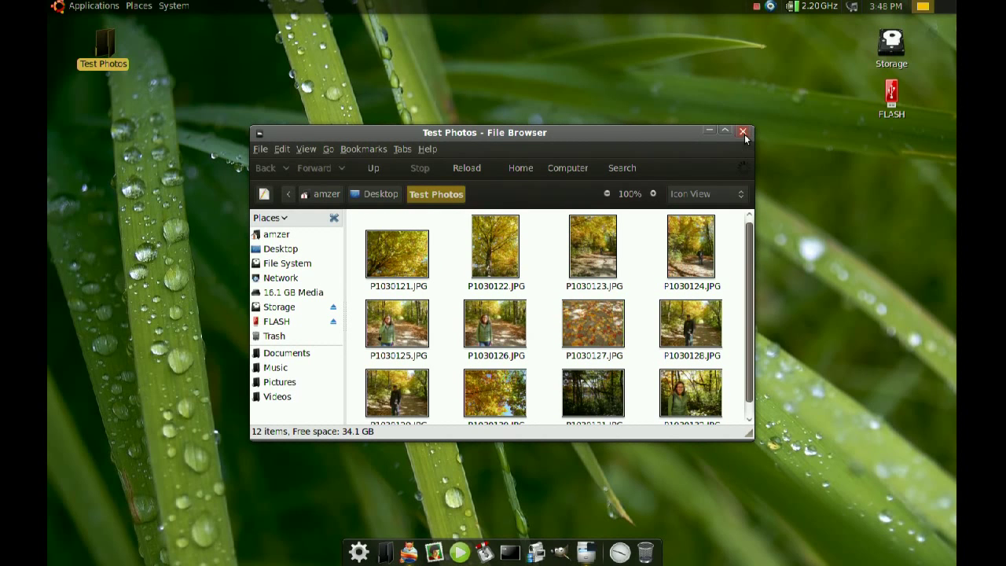
drag(738, 226, 386, 382)
right_click(387, 383)
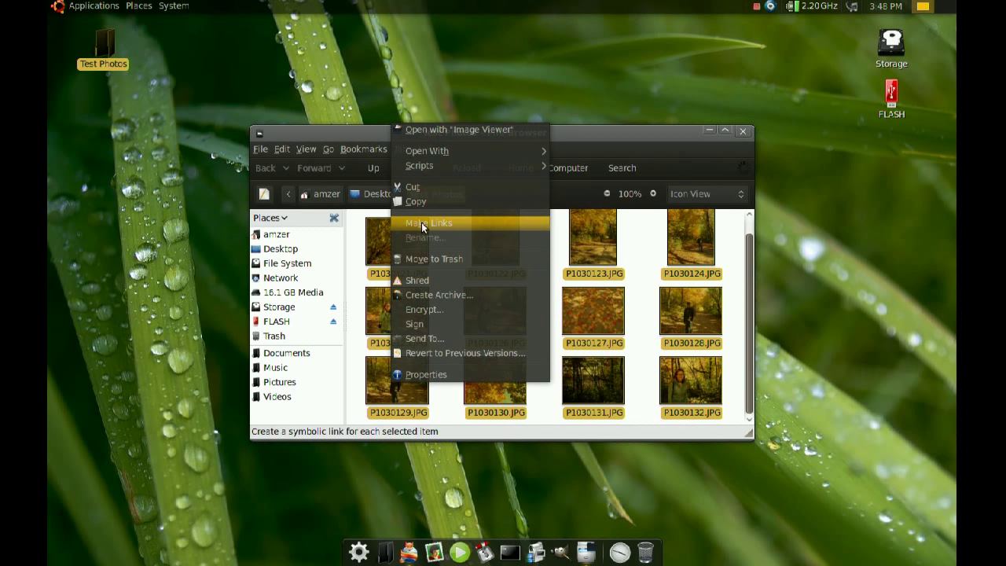
click(421, 201)
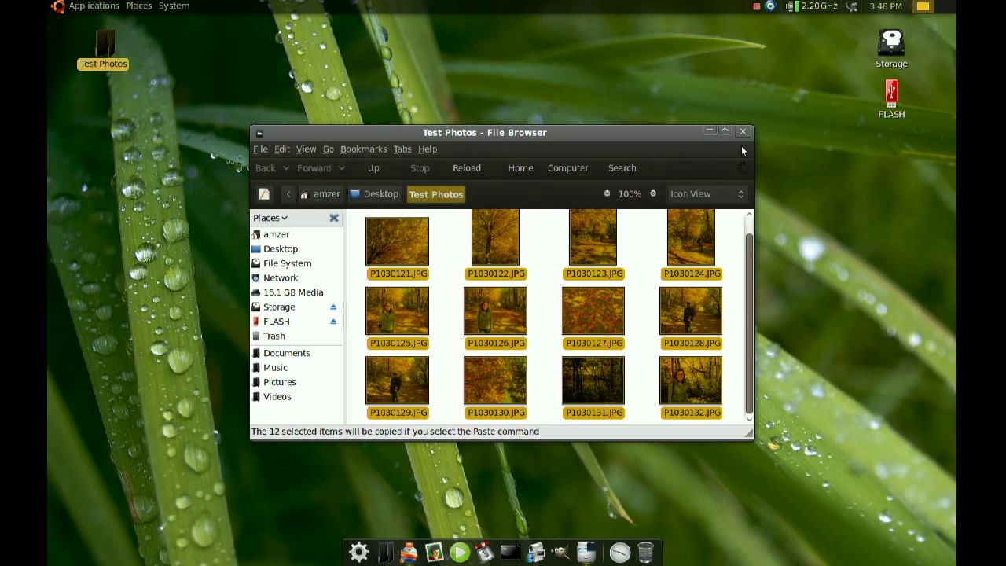
- Paste the copied photos onto the FLASH drive and minimize the open file windows
double_click(888, 94)
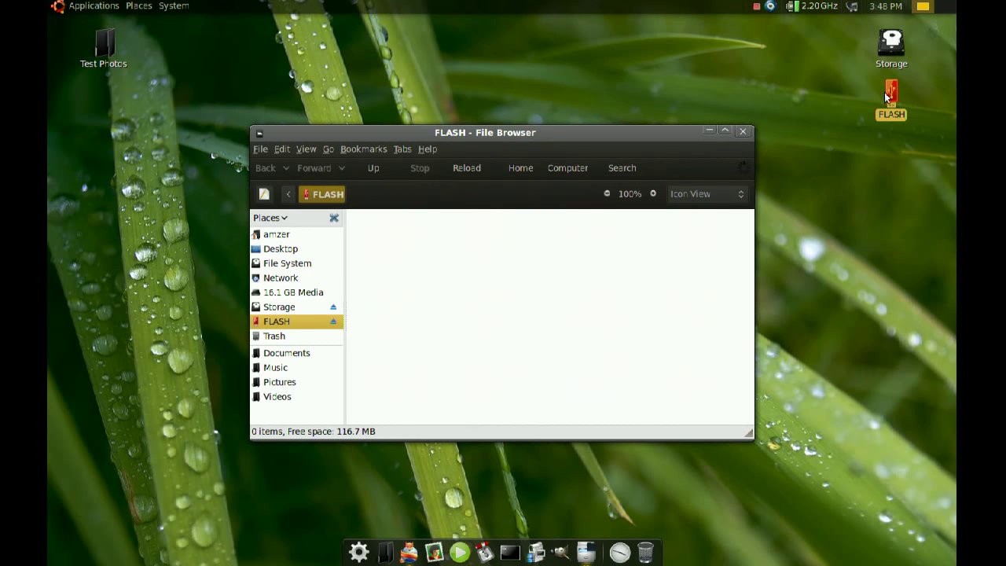
right_click(445, 280)
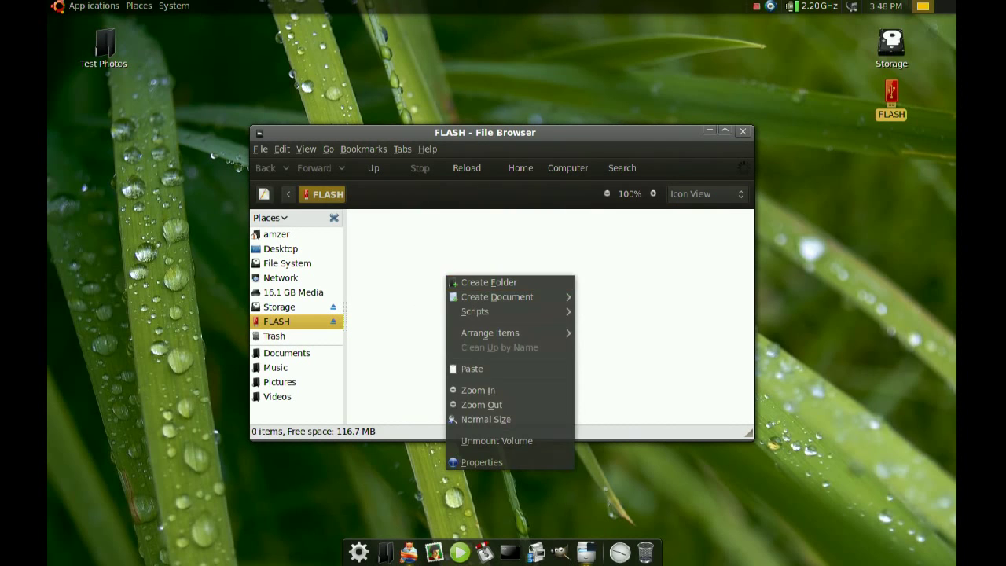
click(493, 367)
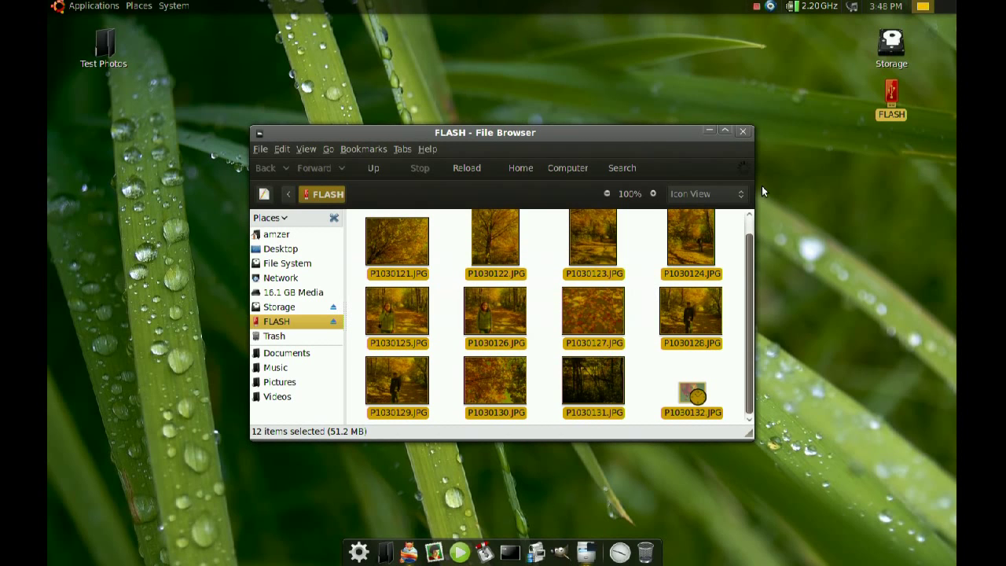
click(705, 132)
click(705, 132)
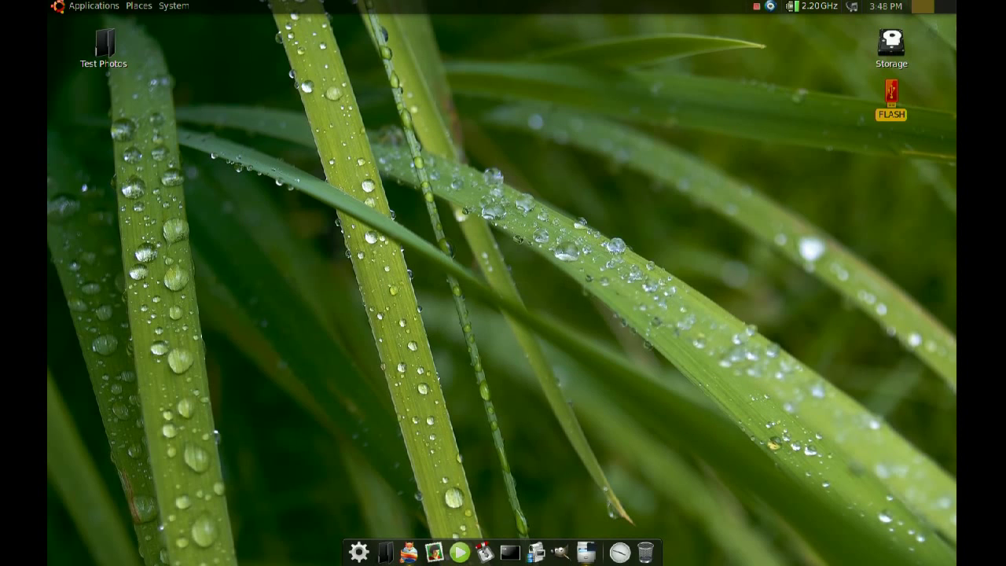
- Move the Test Photos folder on the desktop and all photos on the FLASH drive to the trash
click(101, 44)
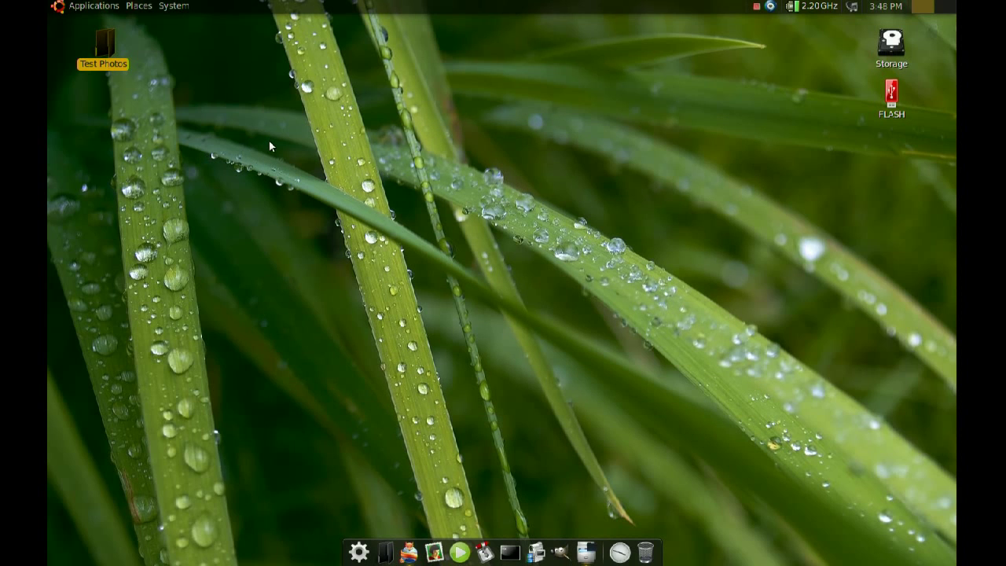
key(Delete)
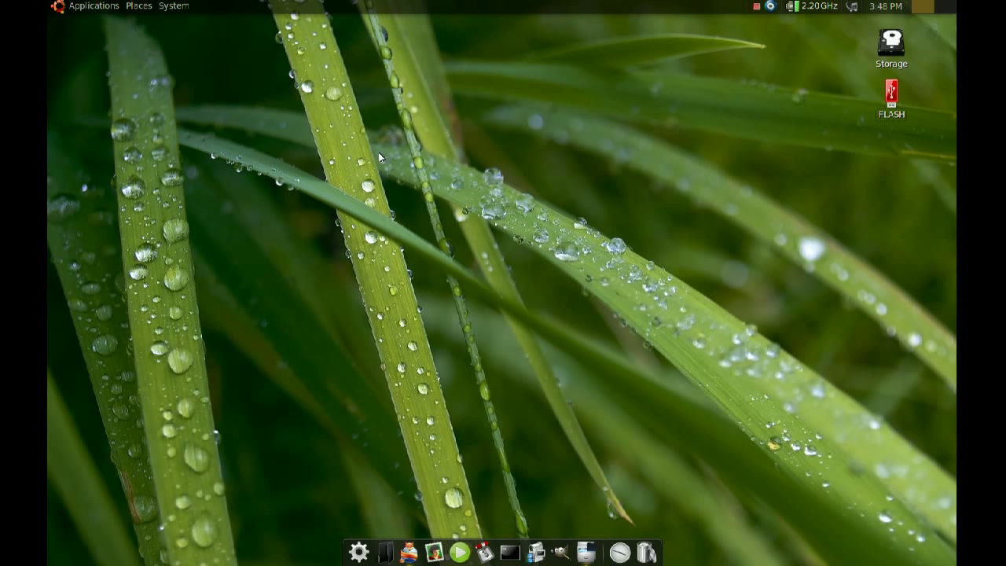
click(586, 553)
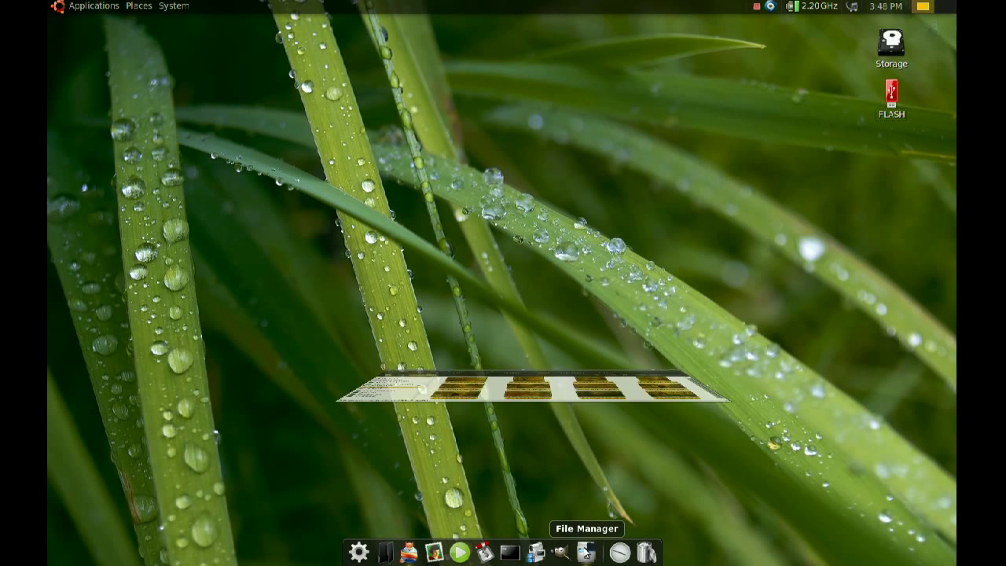
click(648, 413)
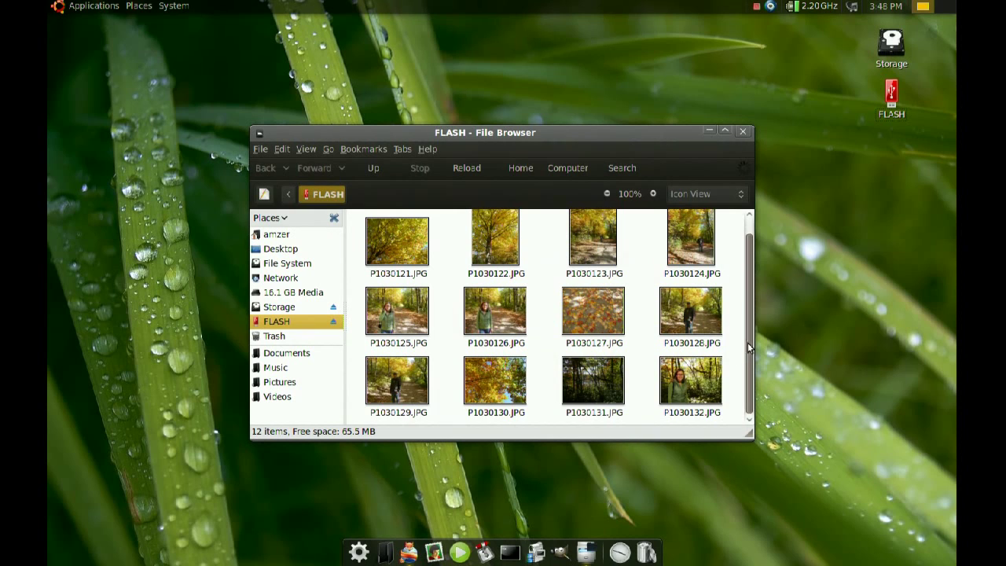
drag(736, 213, 399, 433)
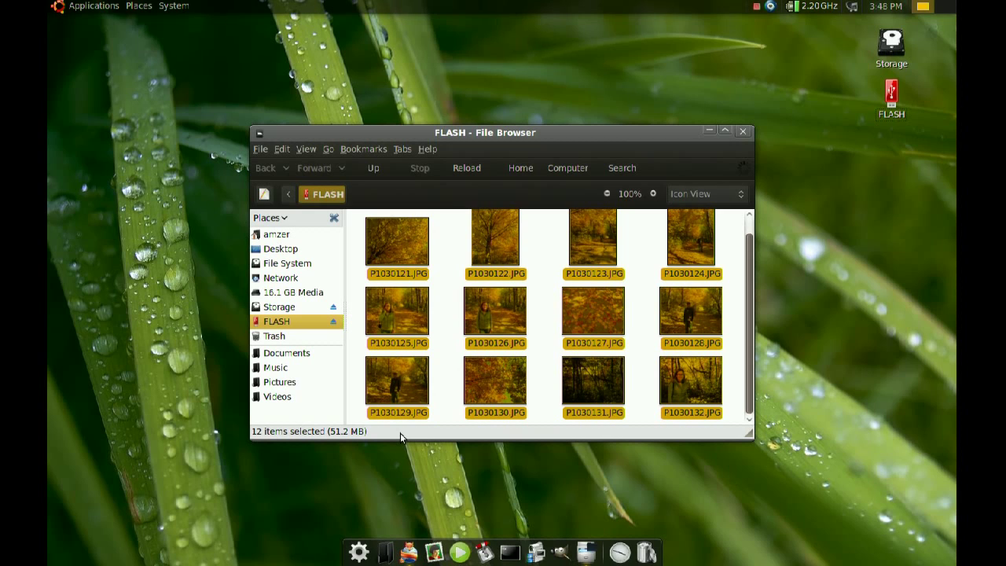
key(Delete)
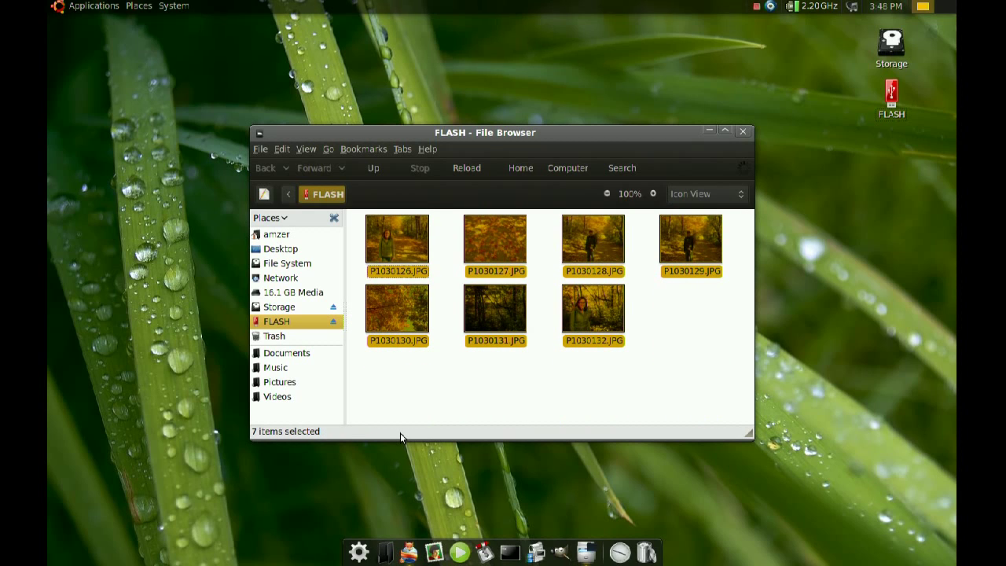
click(744, 137)
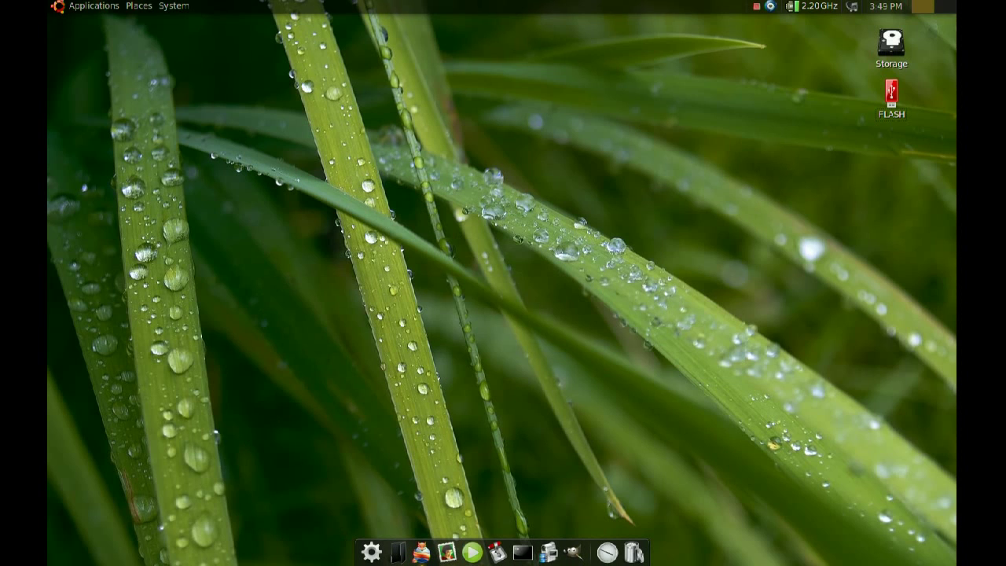
- Empty the trash permanently and check the contents of the FLASH drive
click(634, 550)
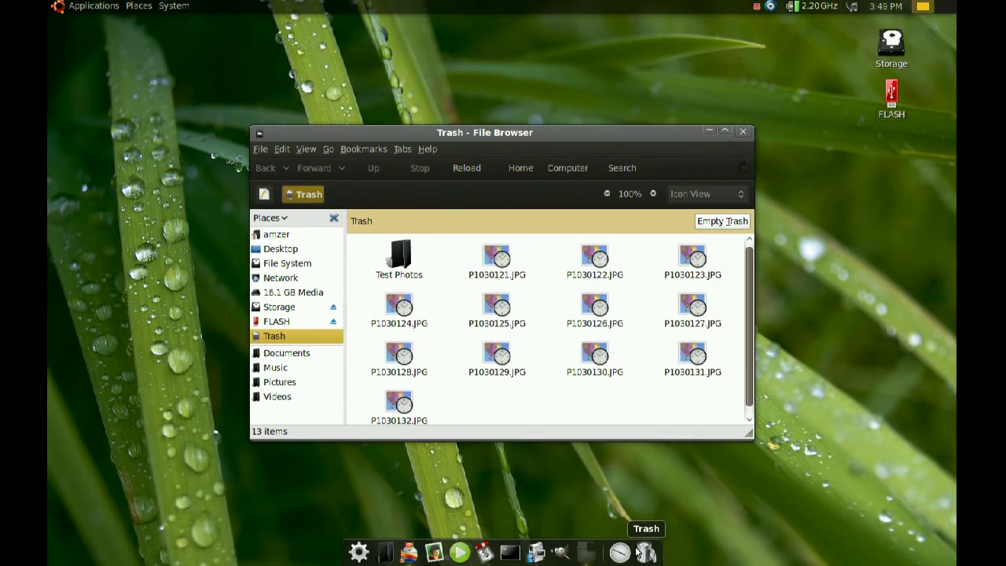
click(730, 223)
click(595, 344)
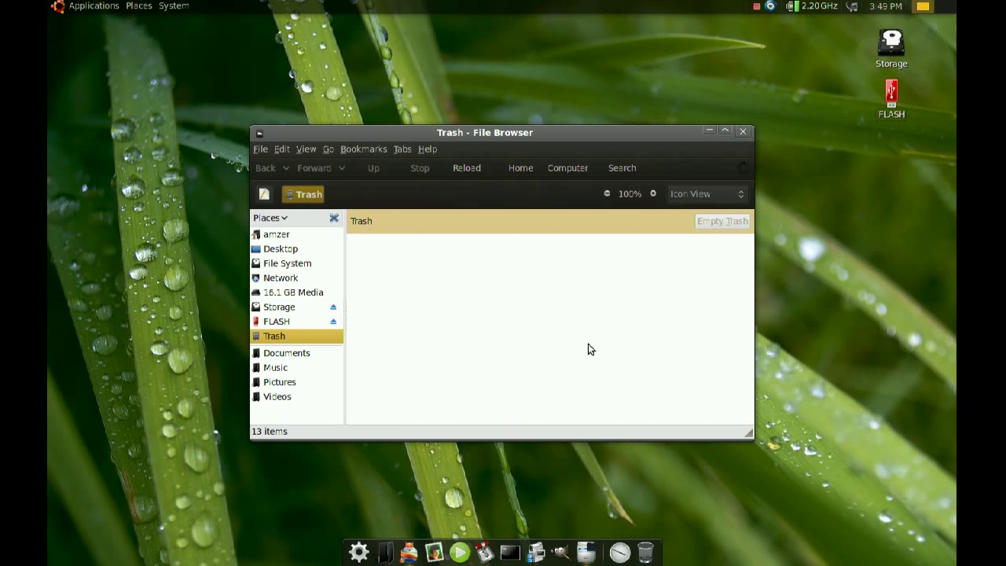
click(743, 131)
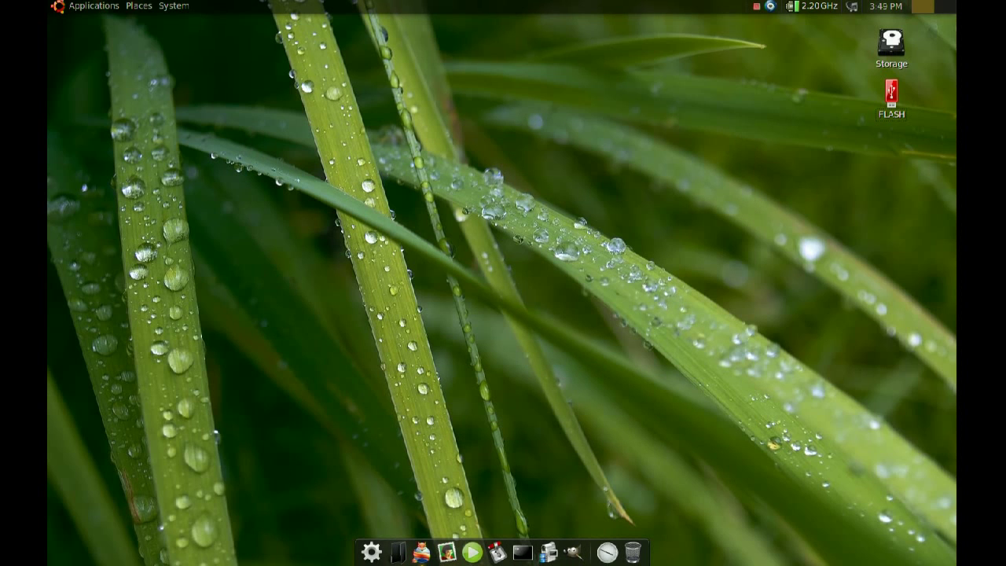
double_click(891, 93)
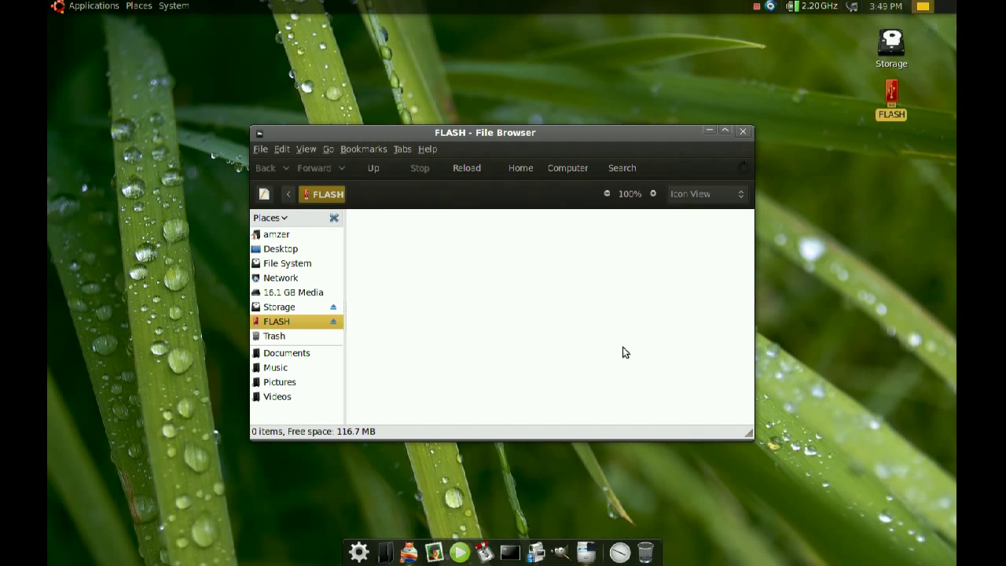
click(741, 132)
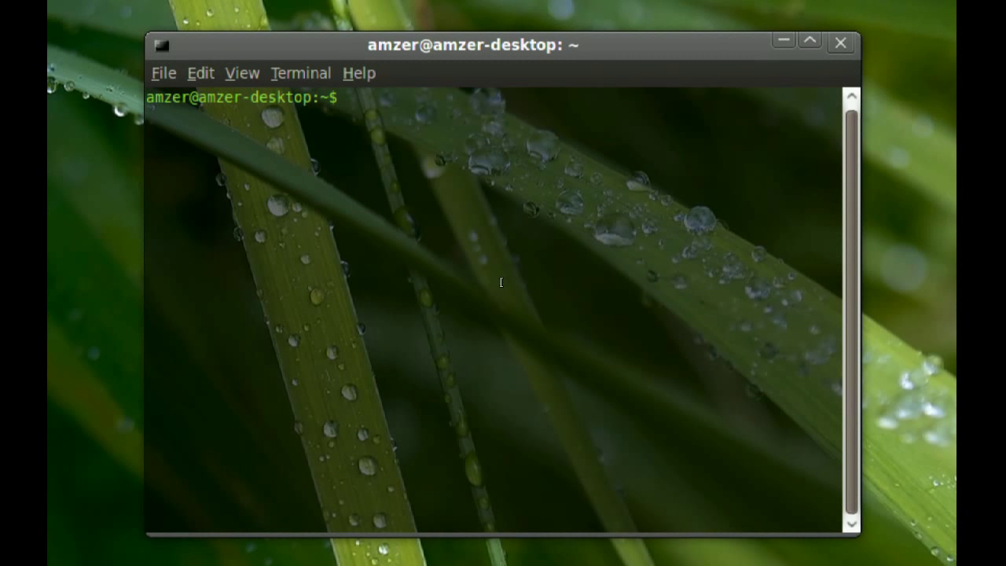
- Run sudo photorec in the terminal and enter the account password
text(sudo )
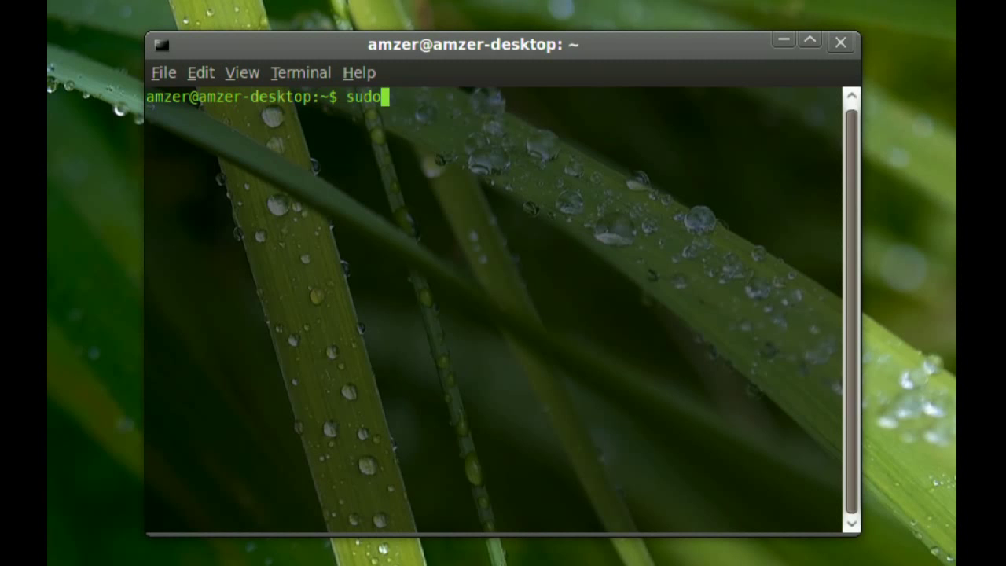
text(phot)
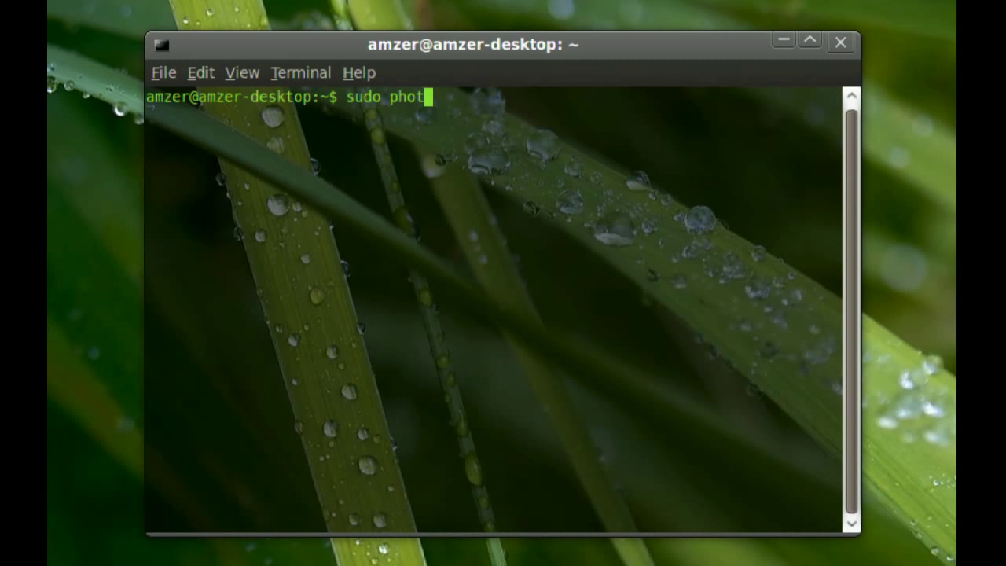
text(orec)
key(Return)
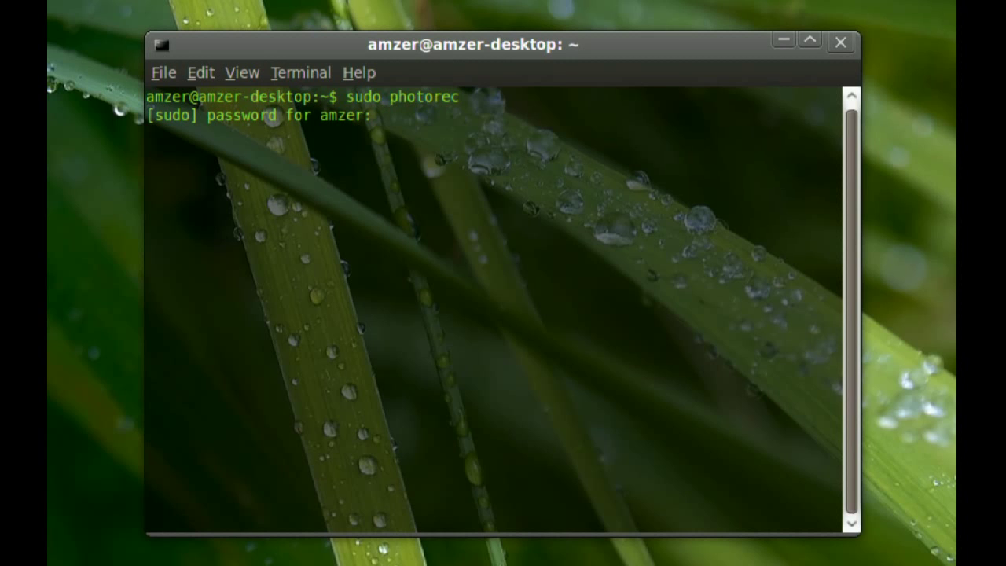
key(Return)
drag(600, 424, 599, 464)
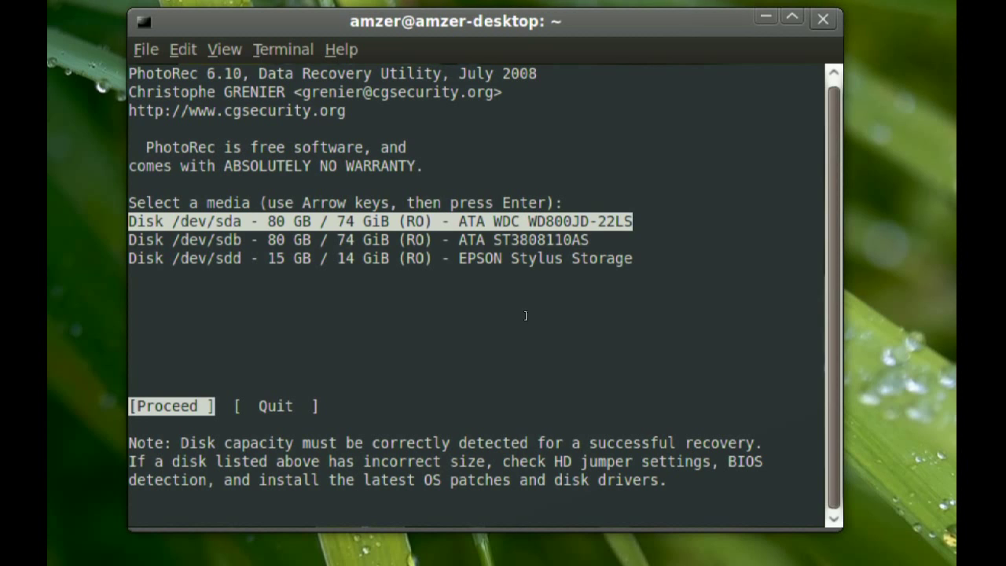
- Choose the EPSON Stylus Storage disk /dev/sdd as the media, with the Intel partition table type
key(Down)
key(Down)
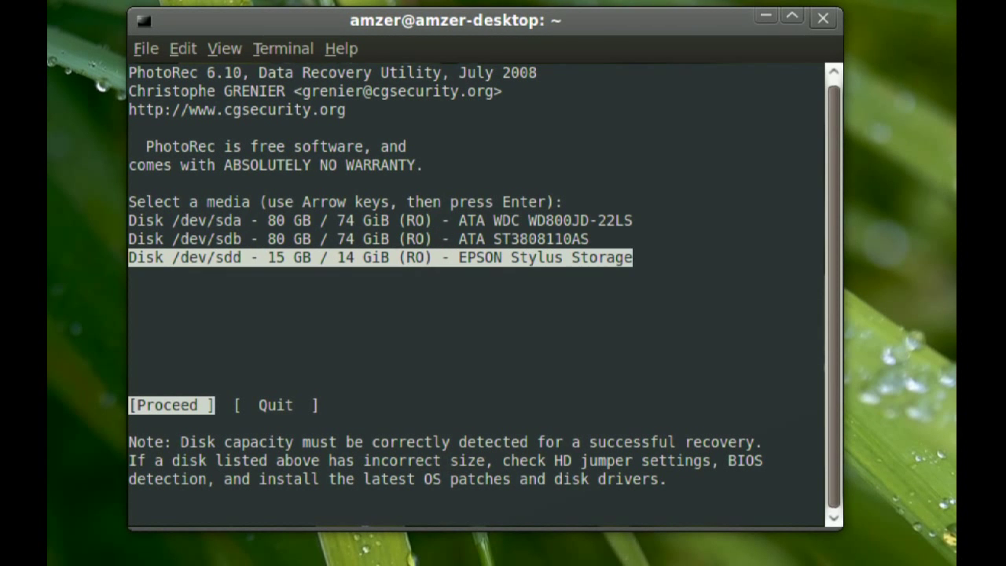
key(Return)
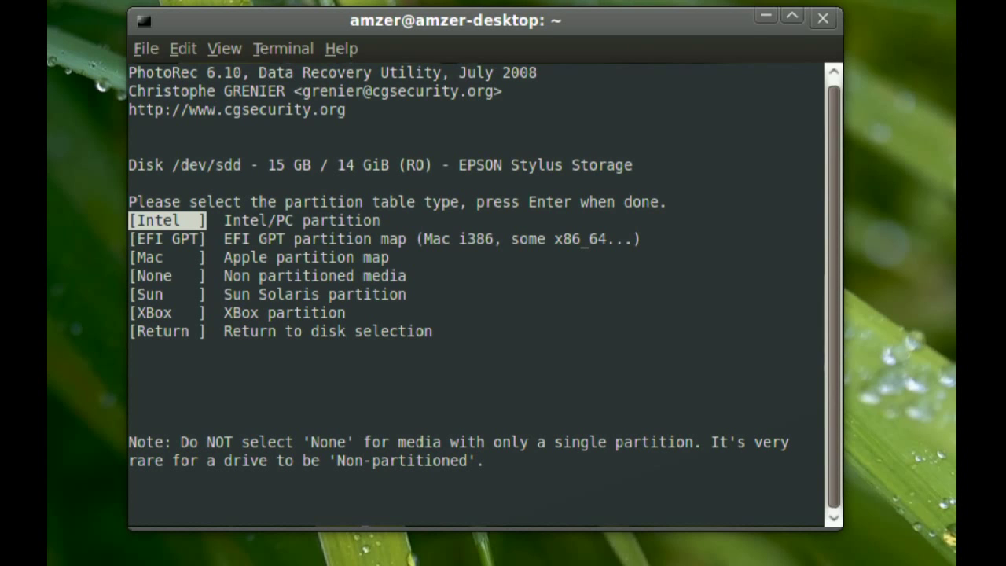
key(Return)
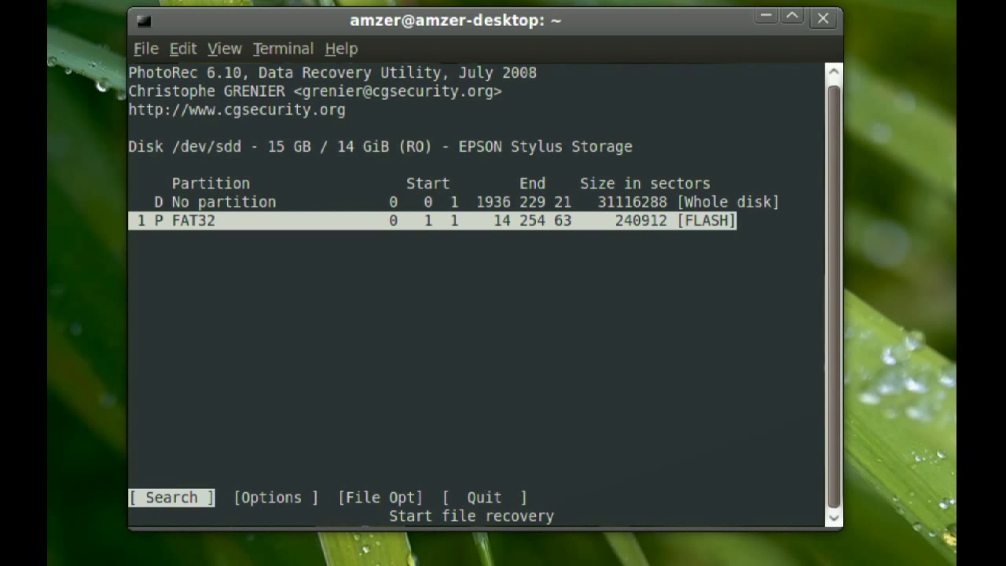
- Recover files from the whole FAT32 FLASH partition using the Other filesystem type, saving them in the home directory
key(Return)
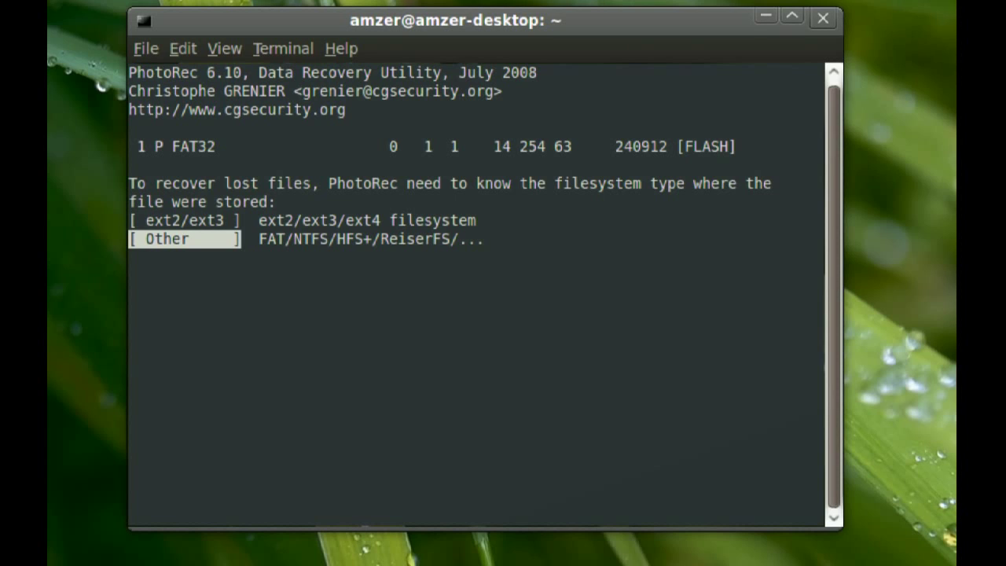
key(Return)
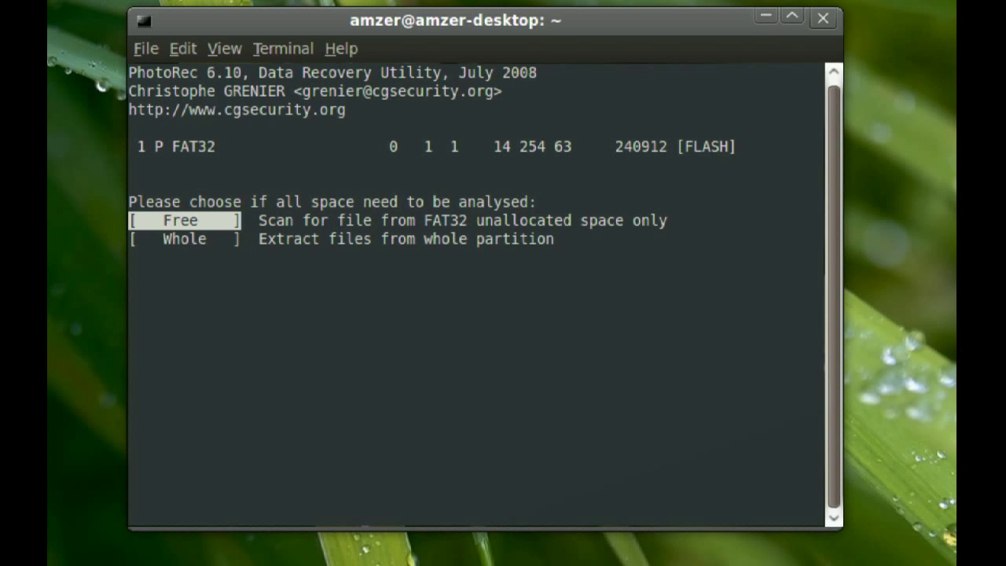
key(Down)
key(Return)
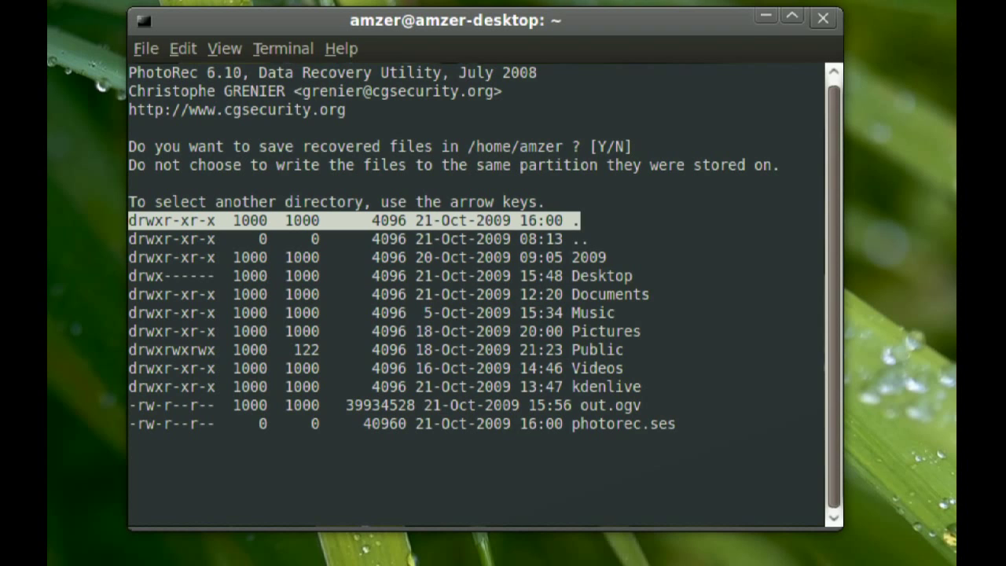
key(y)
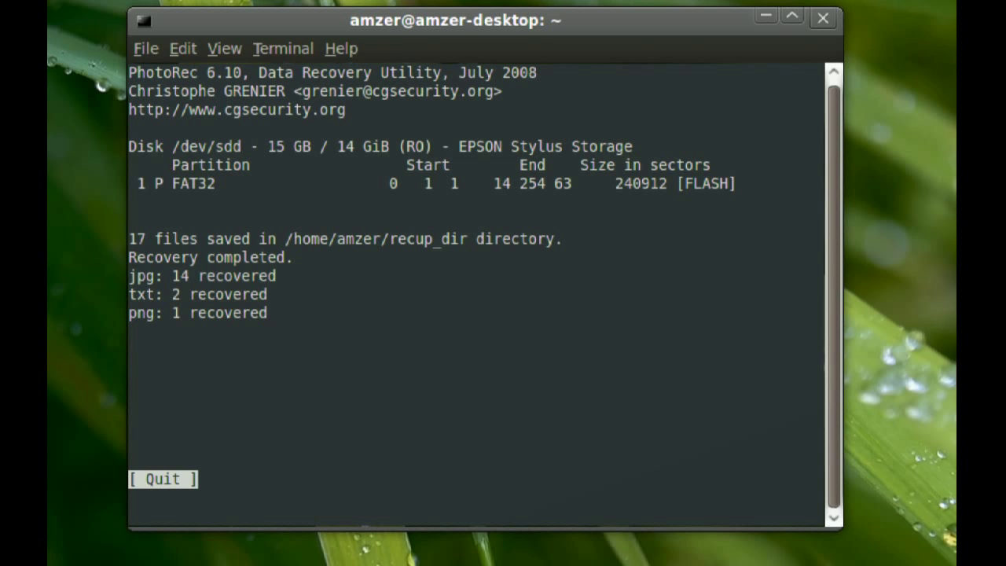
key(Return)
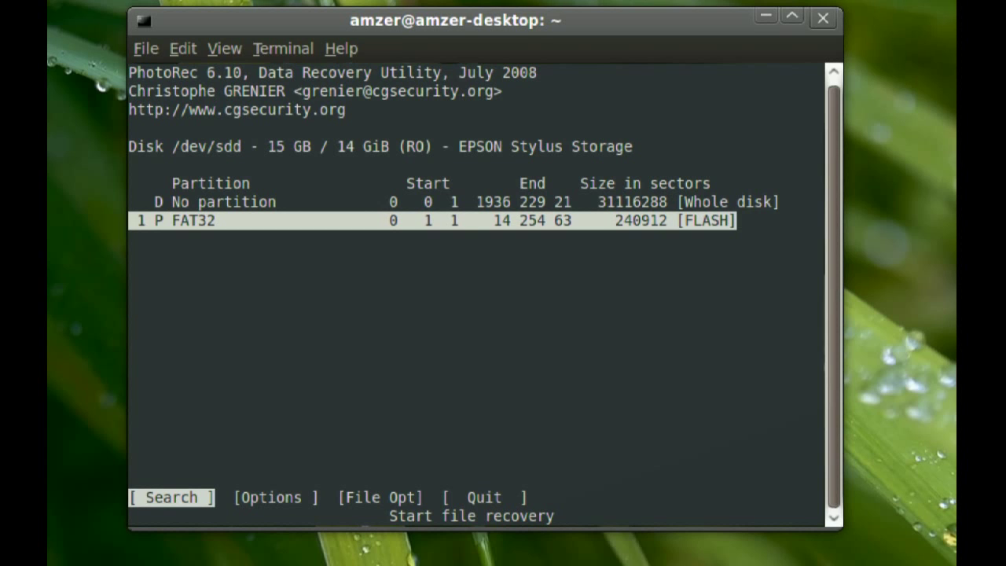
- Quit PhotoRec from the partition and media selection screens, and close the terminal
key(Right)
key(Right)
key(Right)
key(Return)
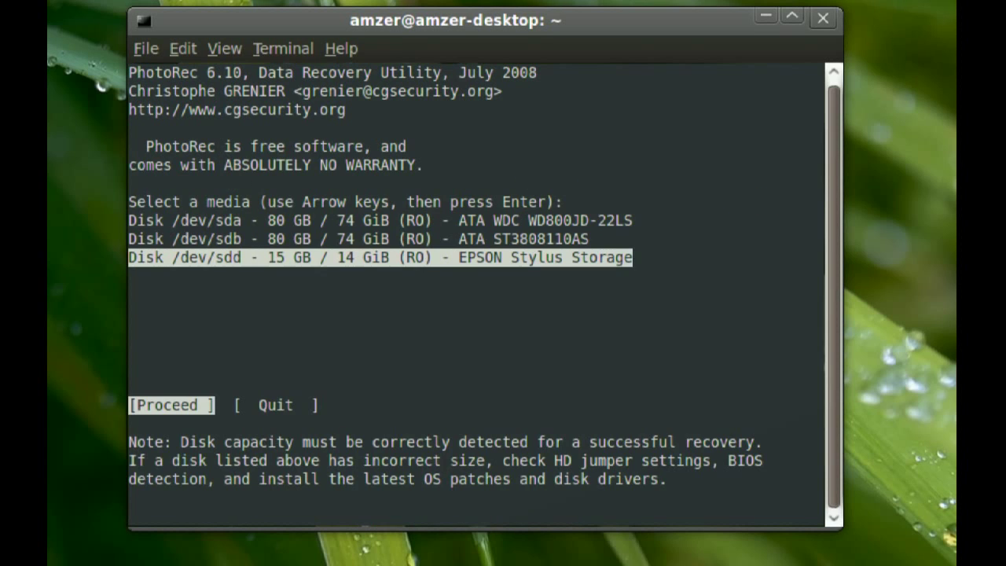
key(Right)
key(Return)
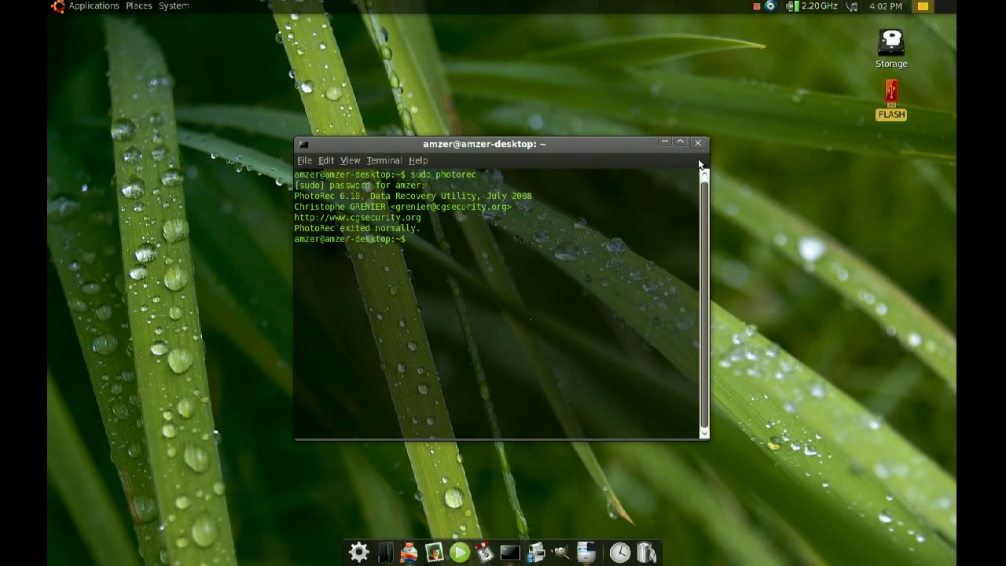
click(697, 142)
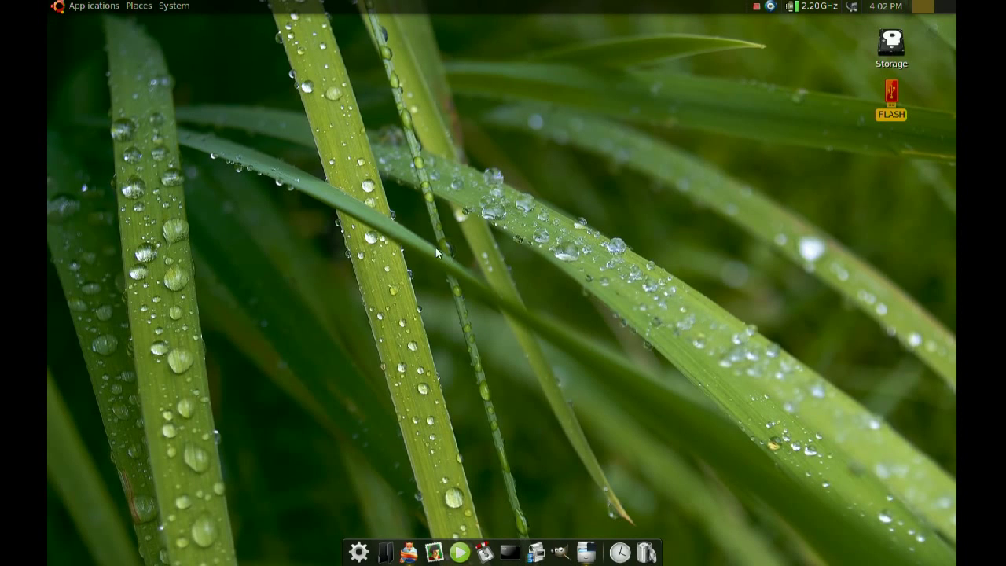
- Open the recup_dir.1 folder in the home folder and look through all the recovered files
click(136, 7)
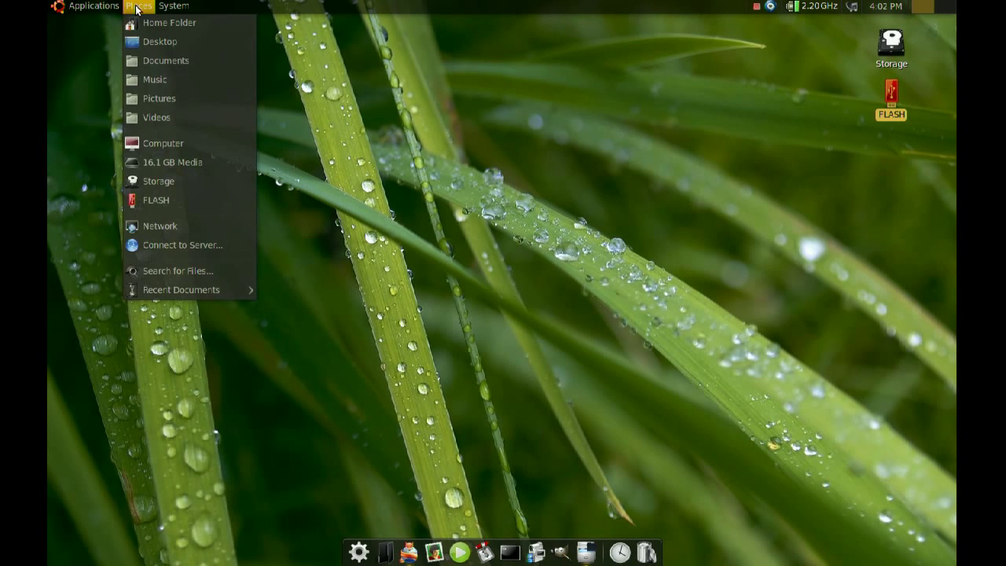
click(139, 20)
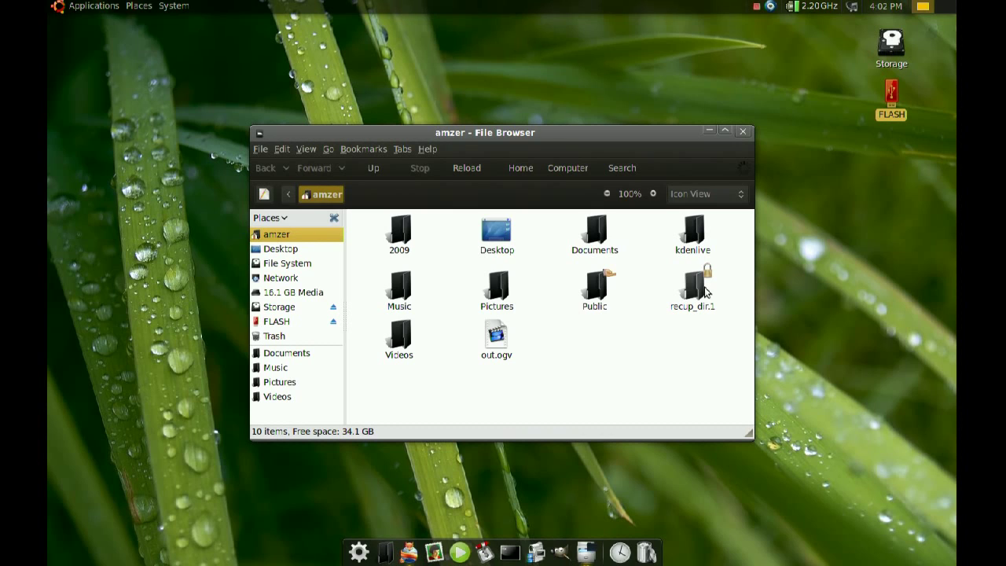
click(705, 293)
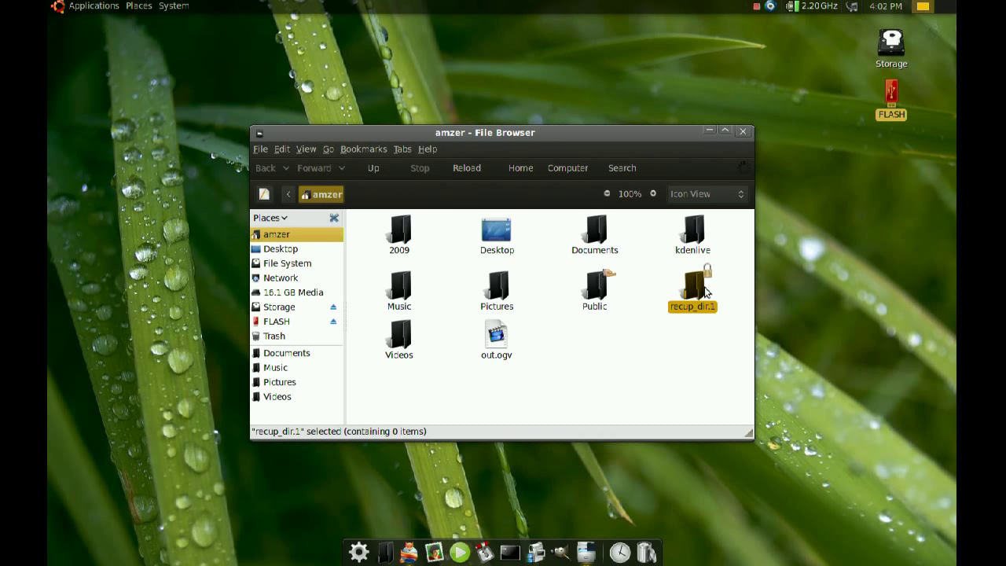
double_click(703, 292)
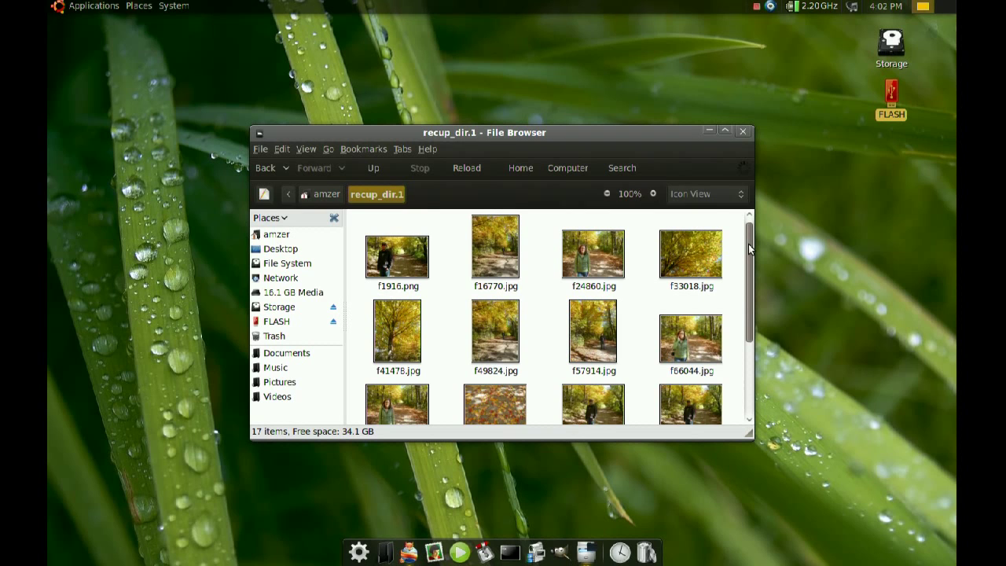
drag(749, 245, 752, 332)
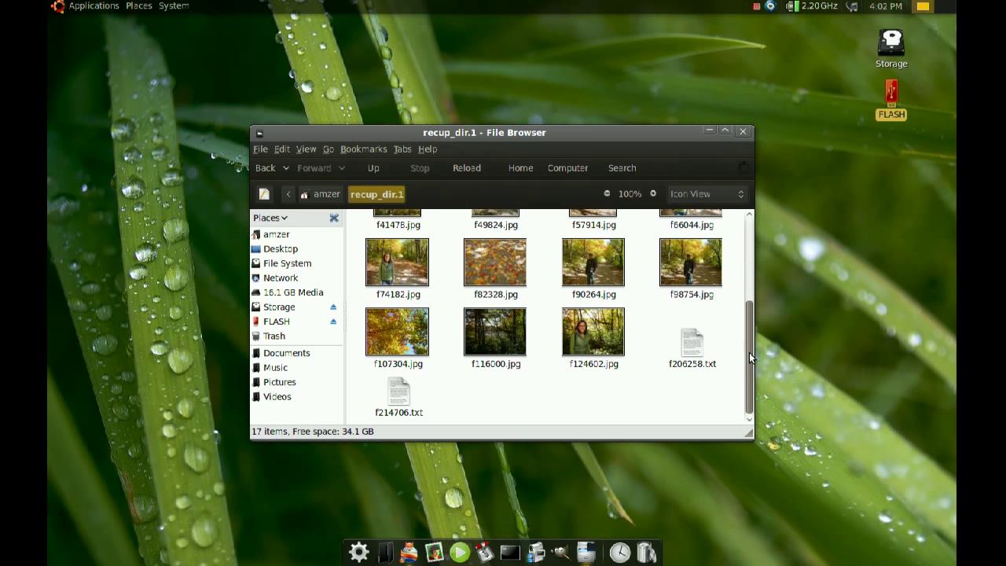
drag(748, 352, 750, 257)
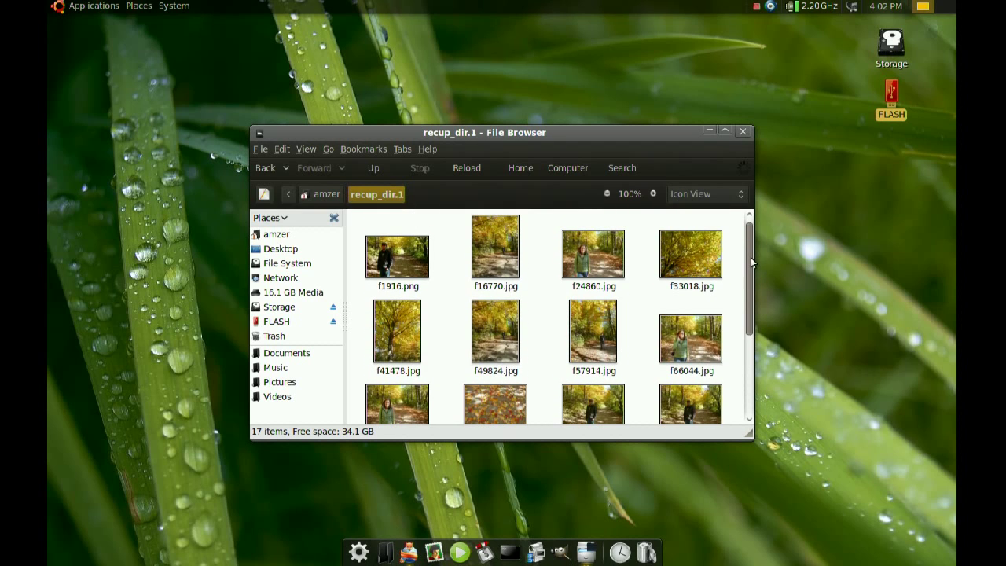